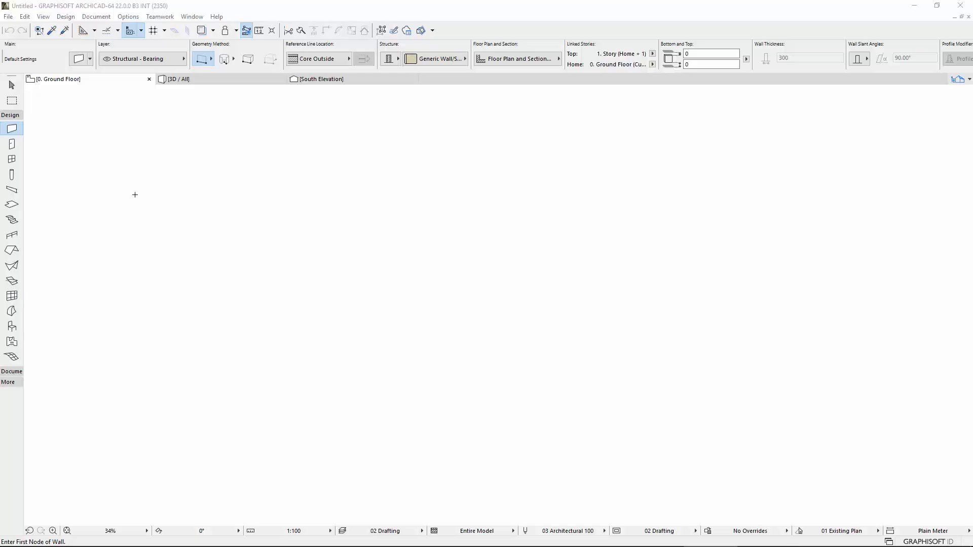
# - Open the Document menu to reach the Model View combinations list
pyautogui.click(98, 17)
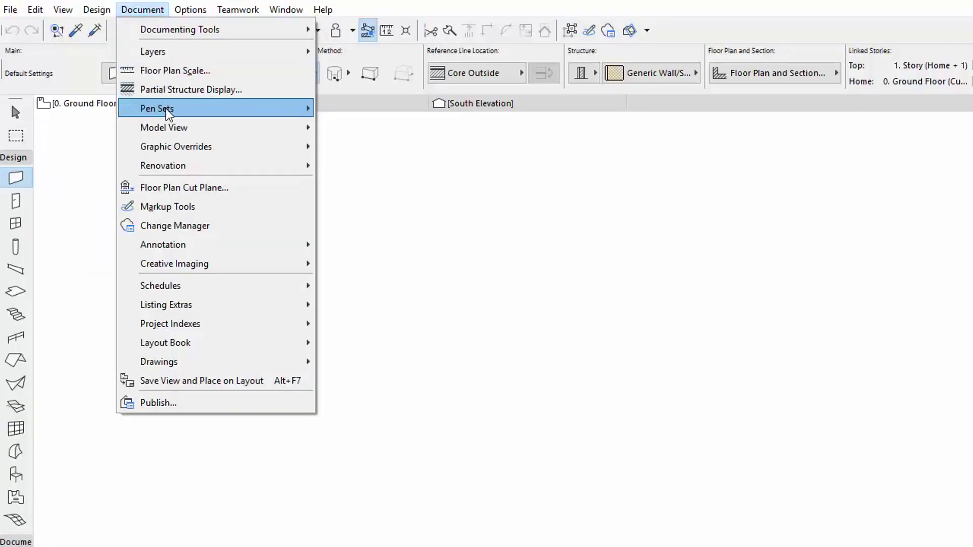
# - Open Model View Options and clear a trial 'si' search so all four combinations show
pyautogui.moveTo(183, 94)
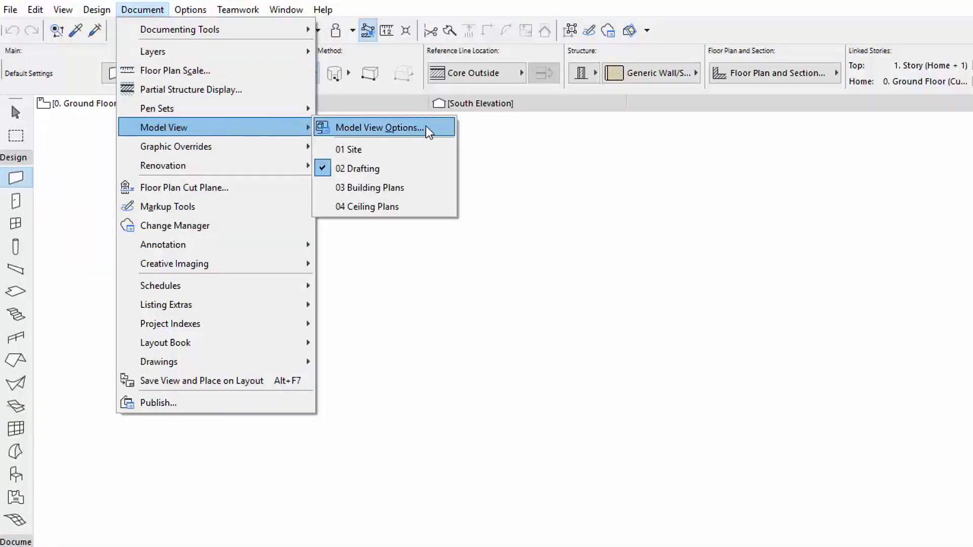
pyautogui.click(393, 128)
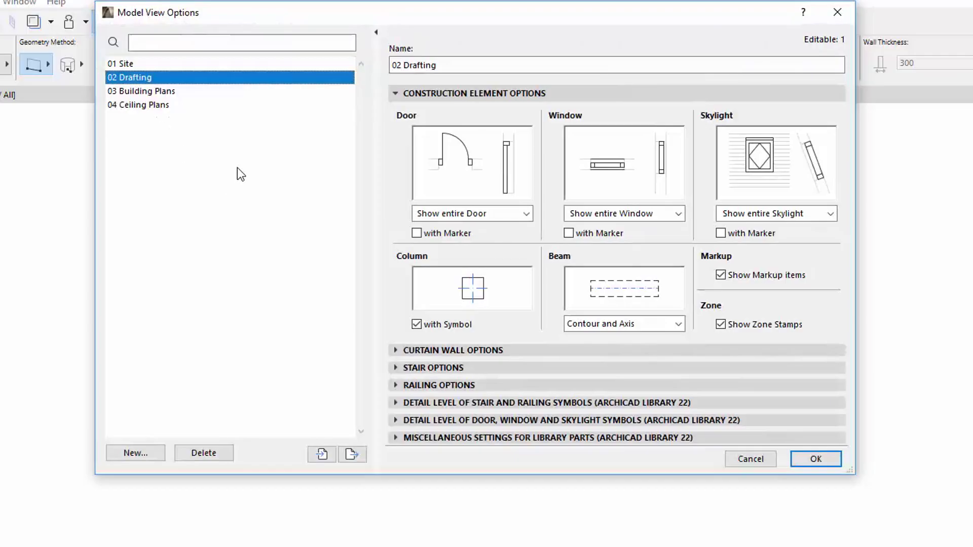
pyautogui.click(219, 44)
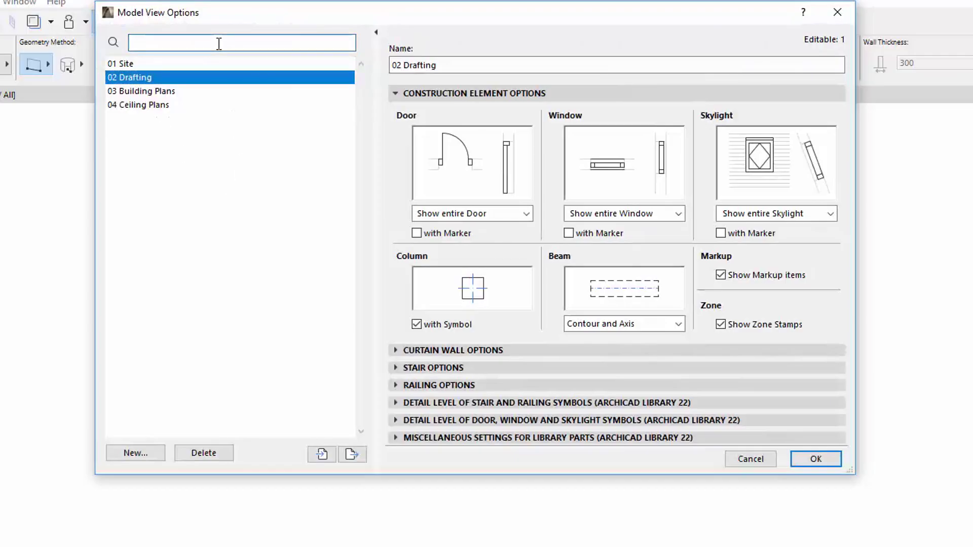
pyautogui.write('si')
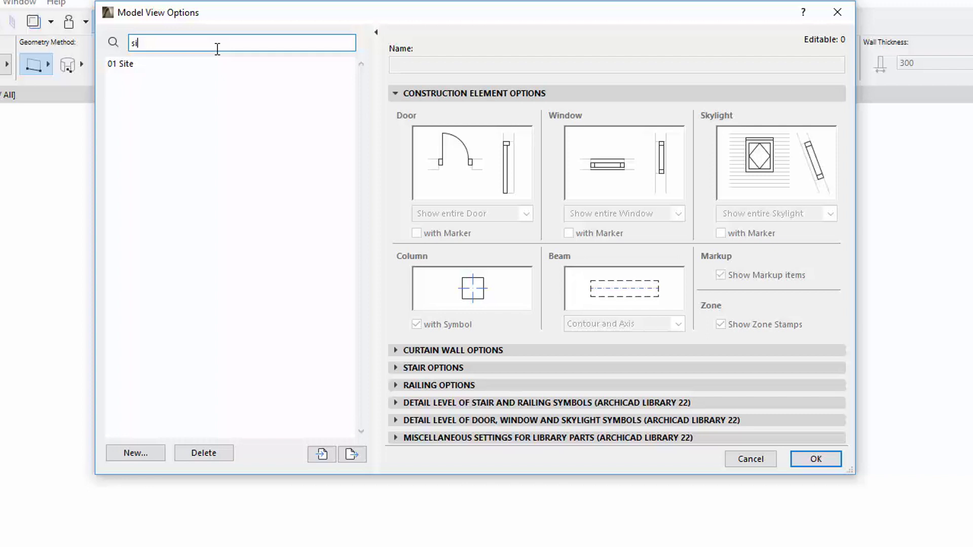
pyautogui.press('BackSpace')
pyautogui.press('BackSpace')
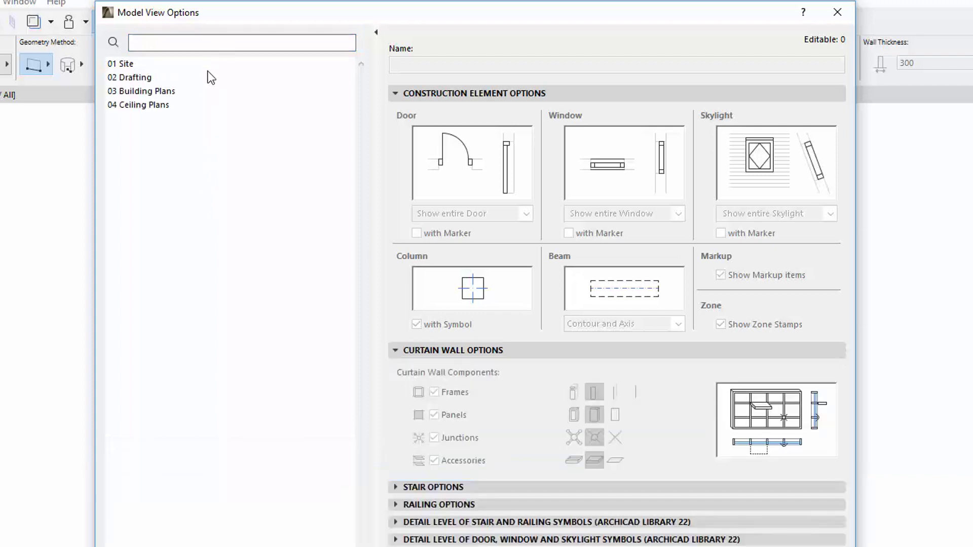
# - Set 02 Drafting doors to Show Opening only without marker, then select 03 Building Plans
pyautogui.click(211, 77)
pyautogui.click(419, 235)
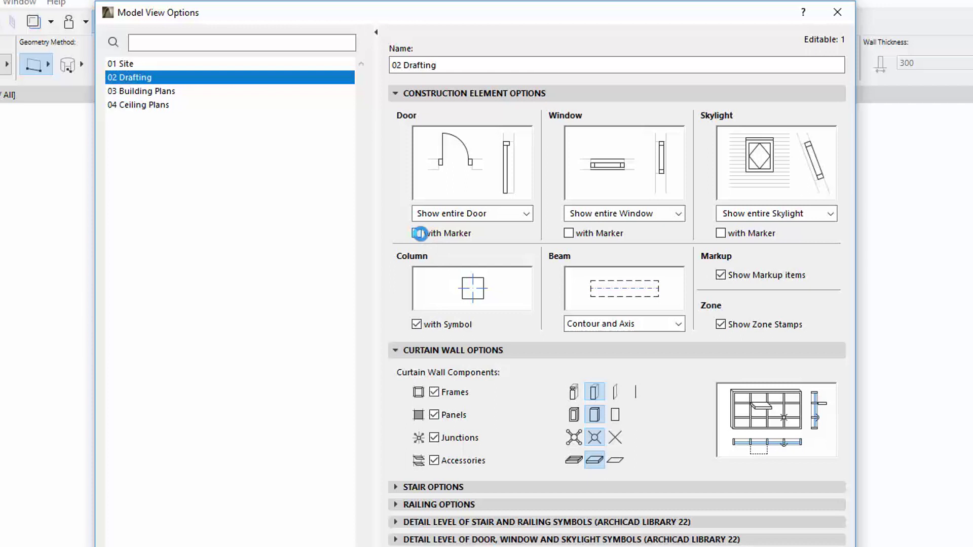
pyautogui.click(420, 235)
pyautogui.click(525, 217)
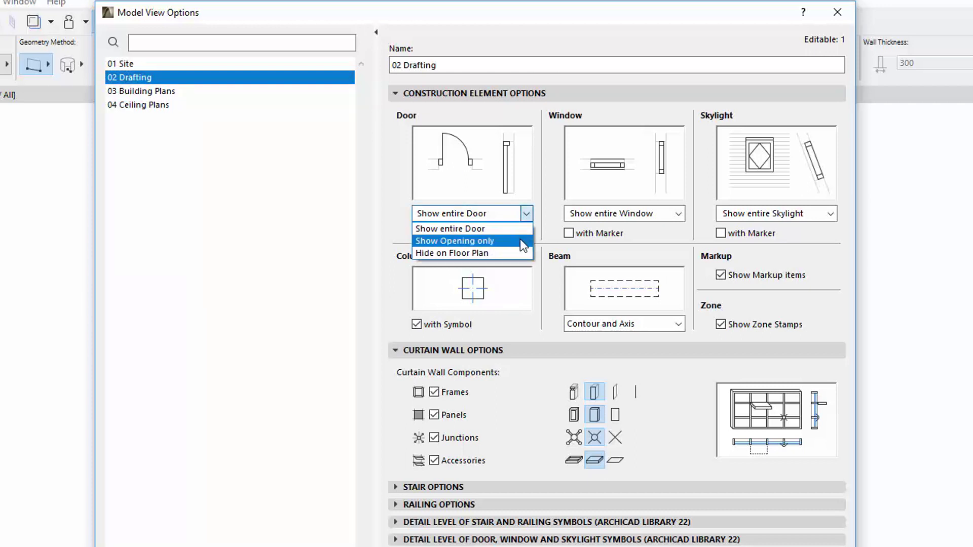
pyautogui.click(520, 240)
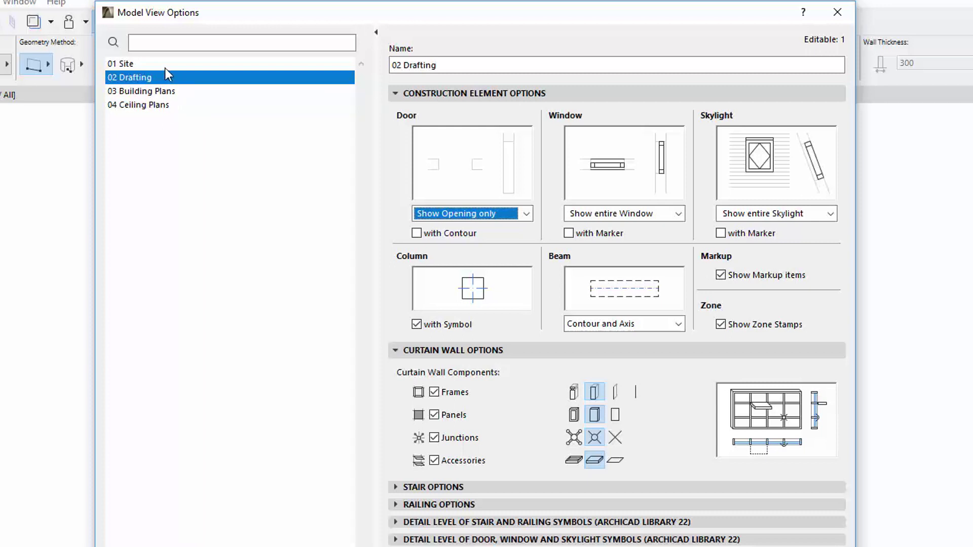
pyautogui.click(159, 92)
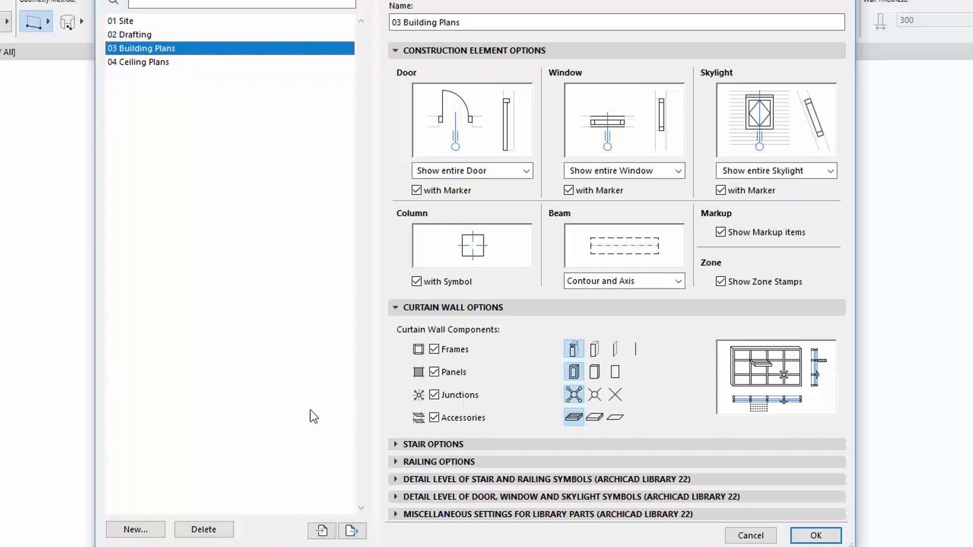
# - Select the combination name text, deselect 03 Building Plans, and collapse Curtain Wall Options
pyautogui.moveTo(462, 22); pyautogui.dragTo(389, 19)
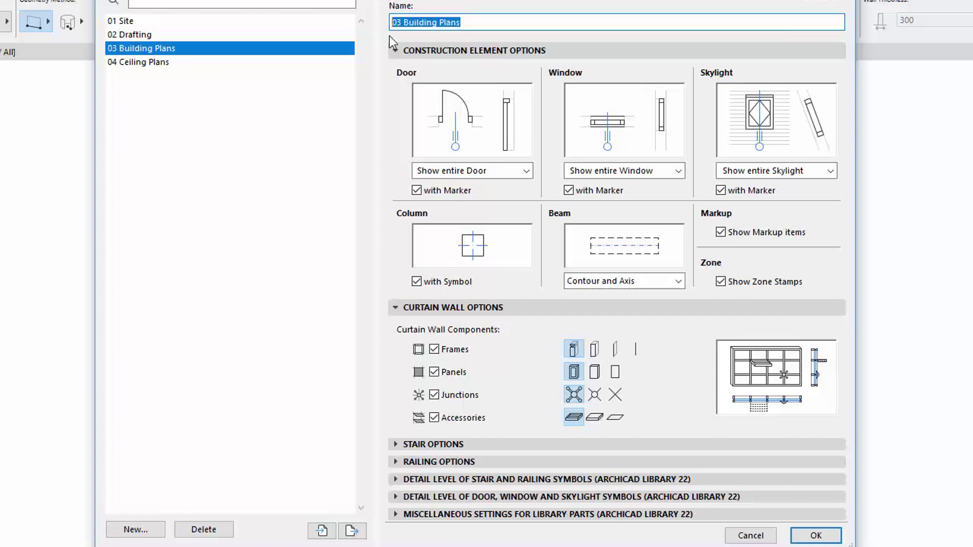
pyautogui.click(318, 354)
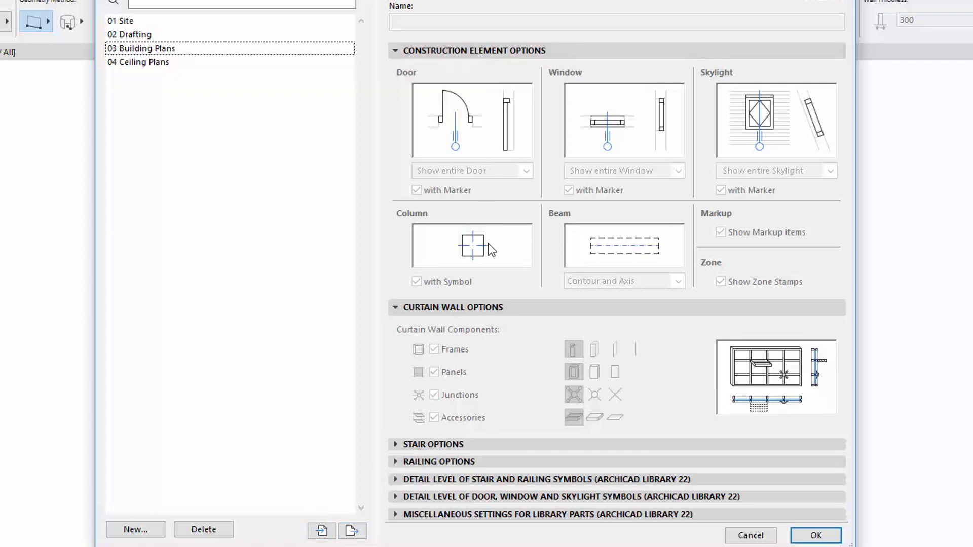
pyautogui.click(503, 307)
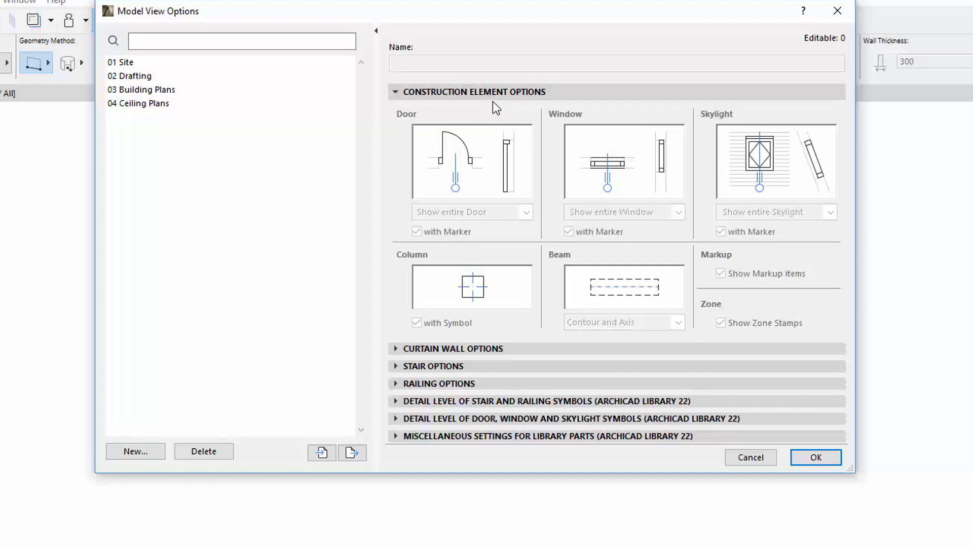
# - Select 03 Building Plans and set its doors to Hide on Floor Plan, without contour
pyautogui.click(177, 91)
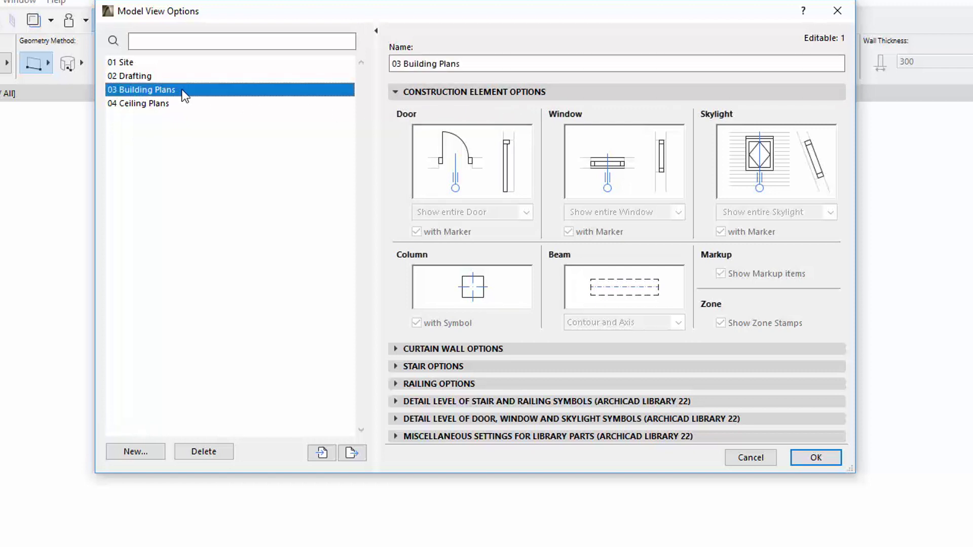
pyautogui.press('Tab')
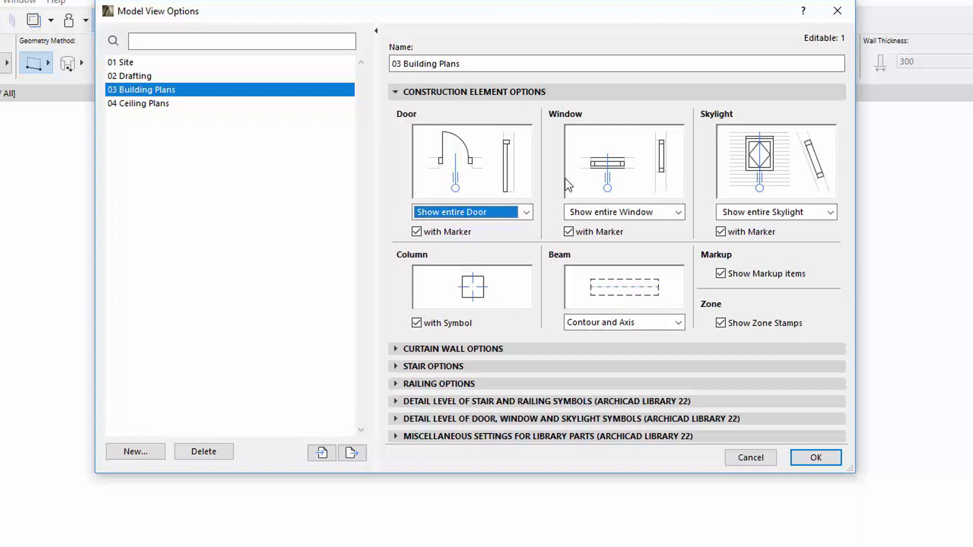
pyautogui.click(527, 213)
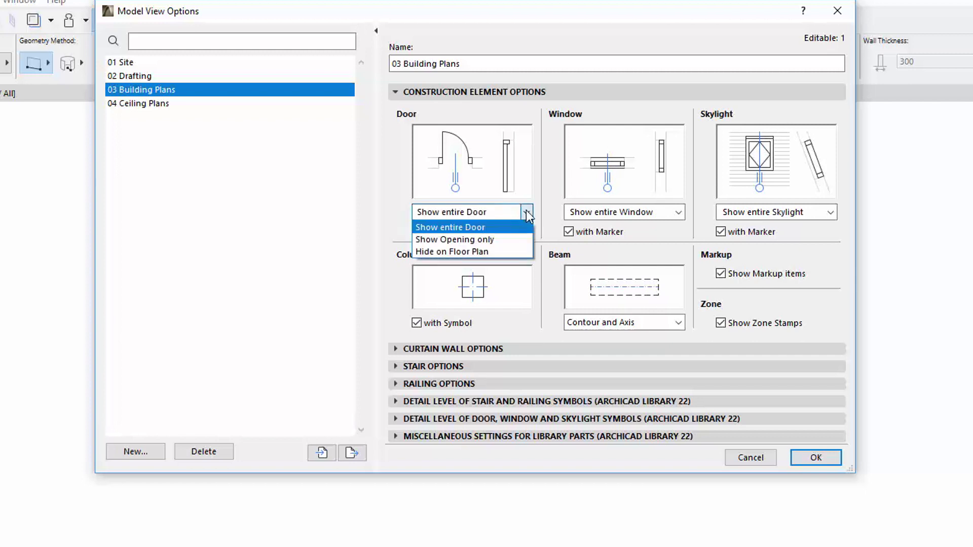
pyautogui.click(517, 236)
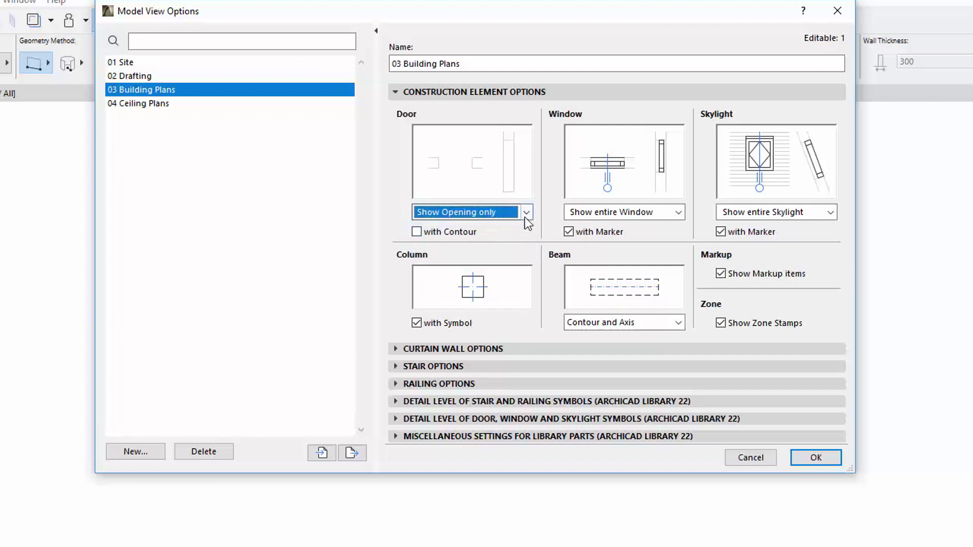
pyautogui.click(417, 232)
pyautogui.click(418, 234)
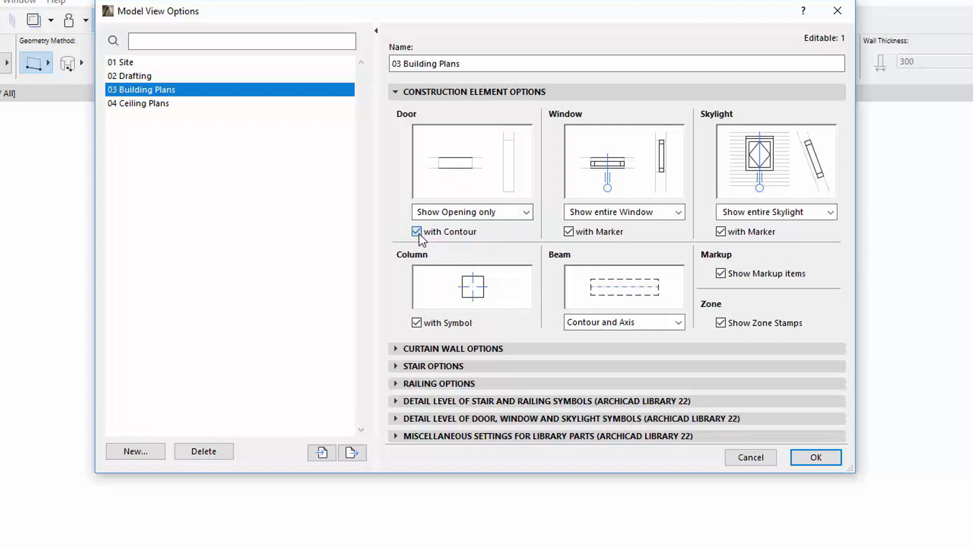
pyautogui.click(417, 233)
pyautogui.click(526, 212)
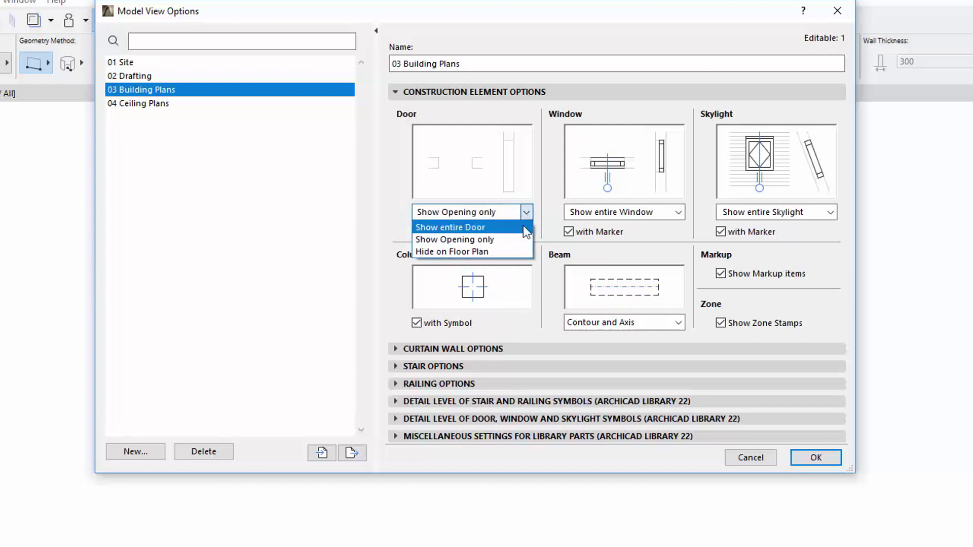
pyautogui.click(515, 251)
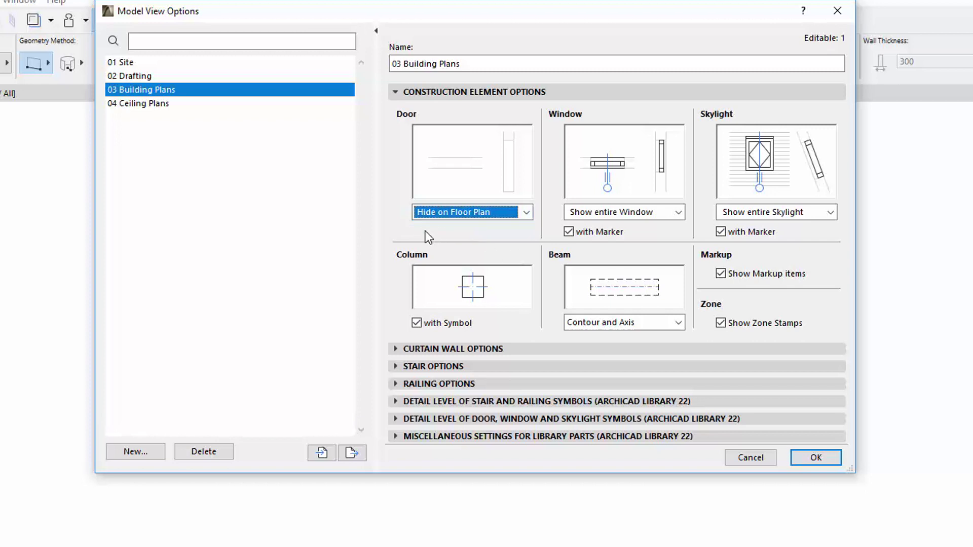
# - Show 03 Building Plans windows as openings only and collapse Construction Element Options
pyautogui.click(636, 211)
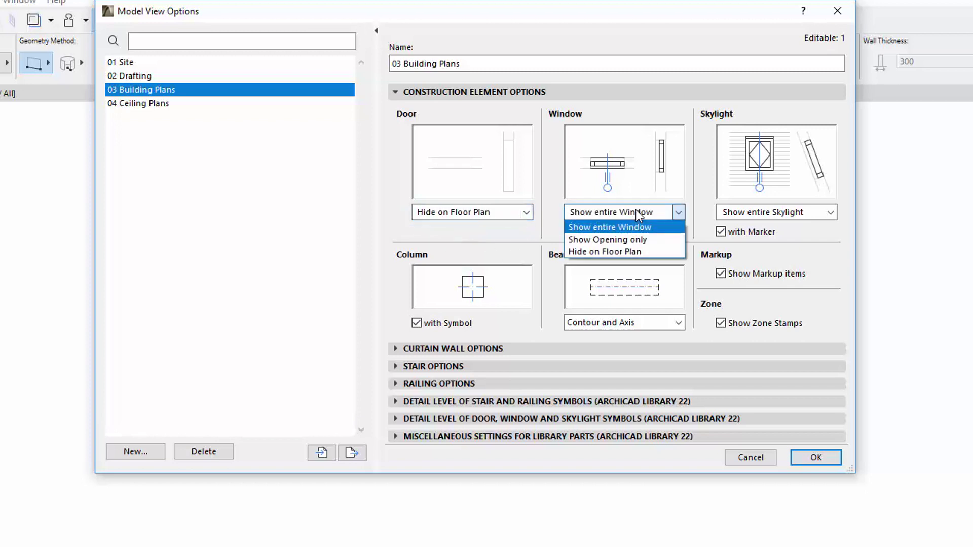
pyautogui.click(637, 238)
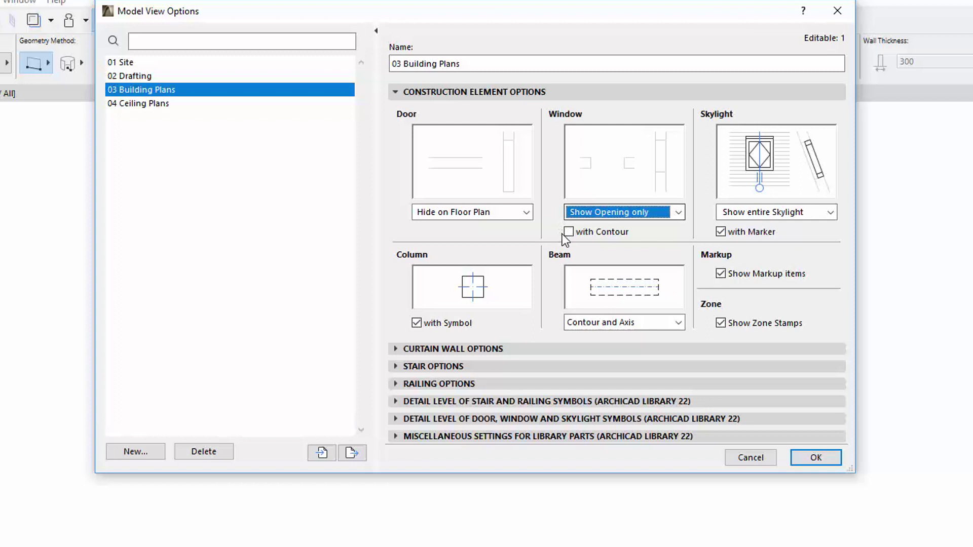
pyautogui.click(511, 93)
# - Expand Curtain Wall Options and toggle frames, panels, junctions and accessories off and back on
pyautogui.click(511, 109)
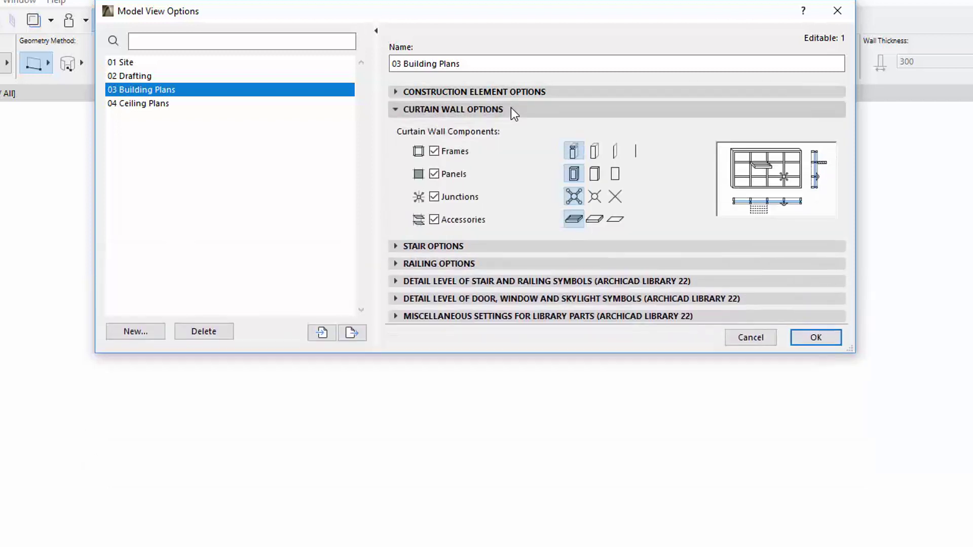
pyautogui.click(435, 152)
pyautogui.click(435, 174)
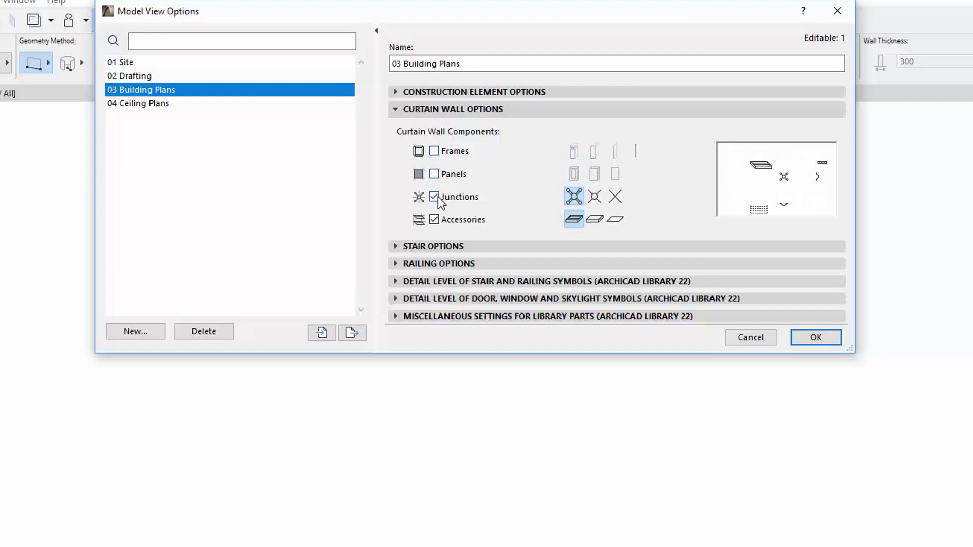
pyautogui.click(434, 197)
pyautogui.click(434, 219)
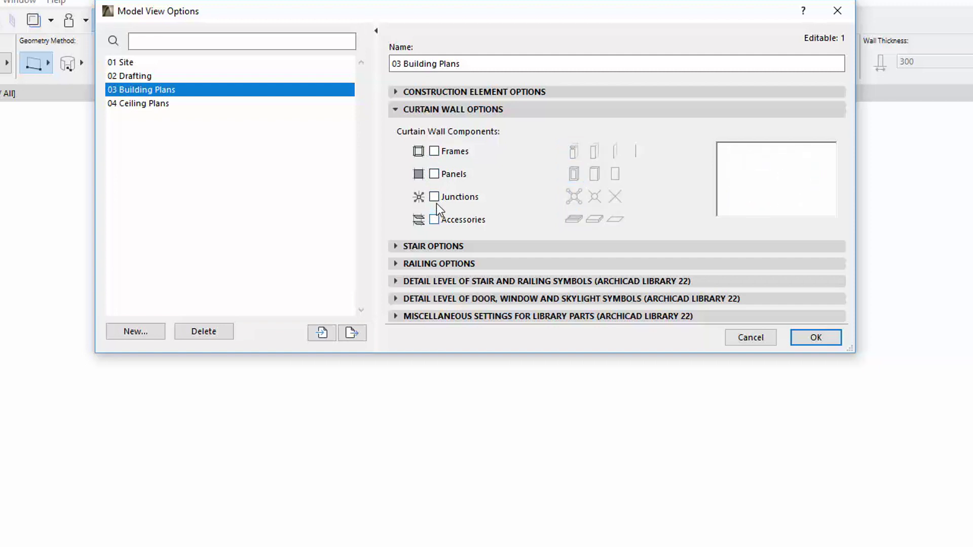
pyautogui.click(435, 151)
pyautogui.click(435, 173)
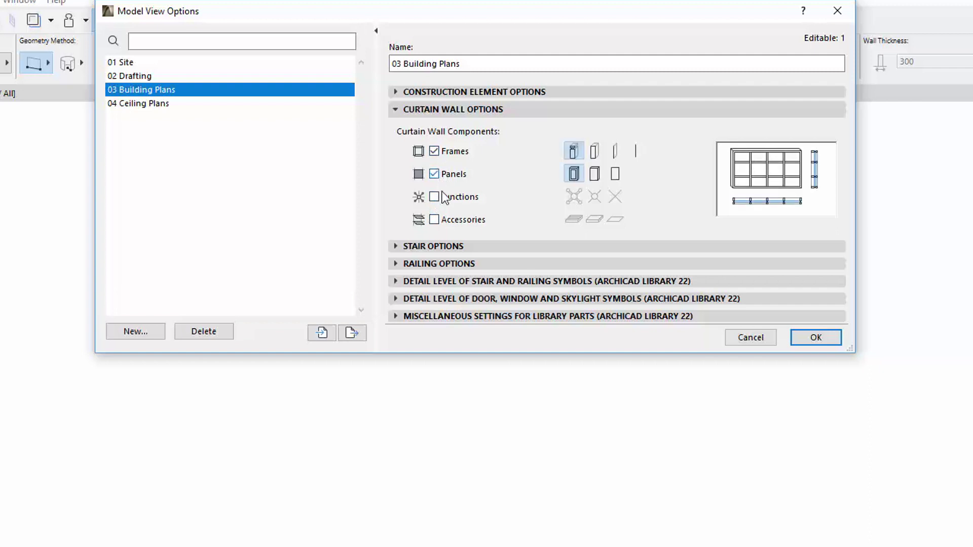
pyautogui.click(435, 196)
pyautogui.click(434, 219)
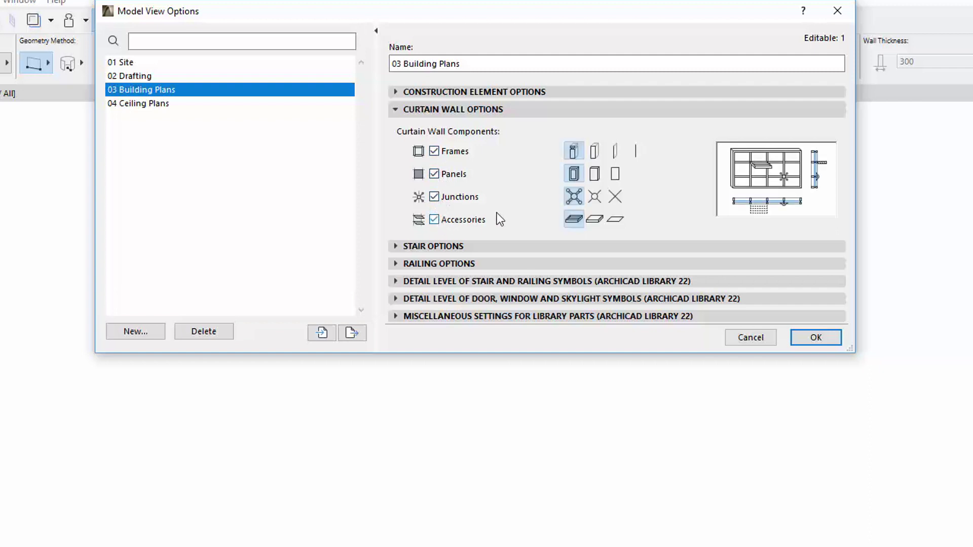
# - Try simpler frame, panel, junction and accessory styles, then set all four to full detail
pyautogui.click(615, 152)
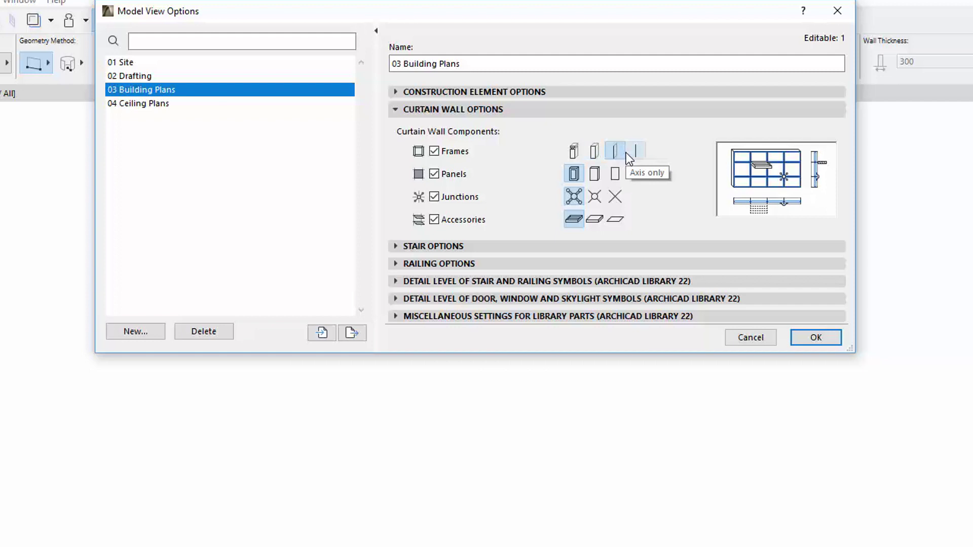
pyautogui.click(634, 150)
pyautogui.click(594, 173)
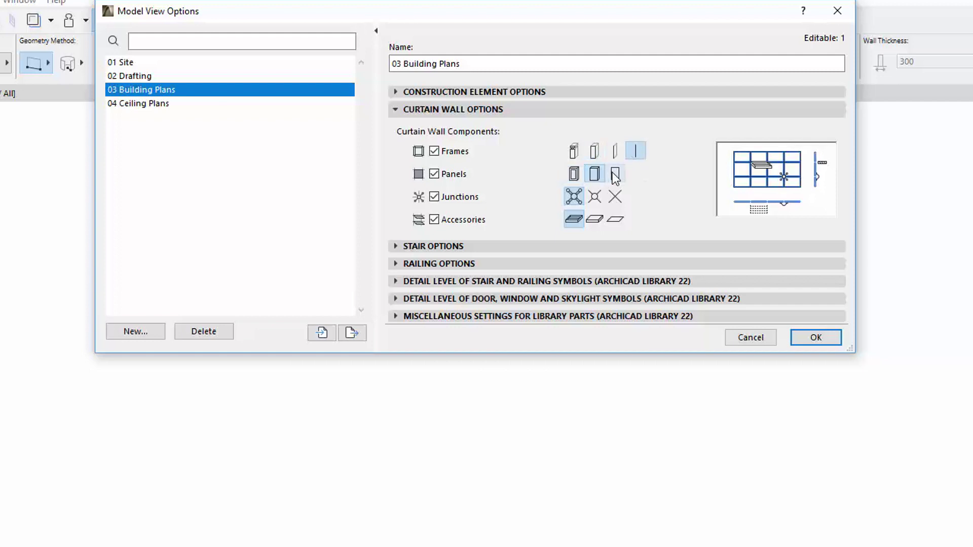
pyautogui.click(614, 174)
pyautogui.click(594, 197)
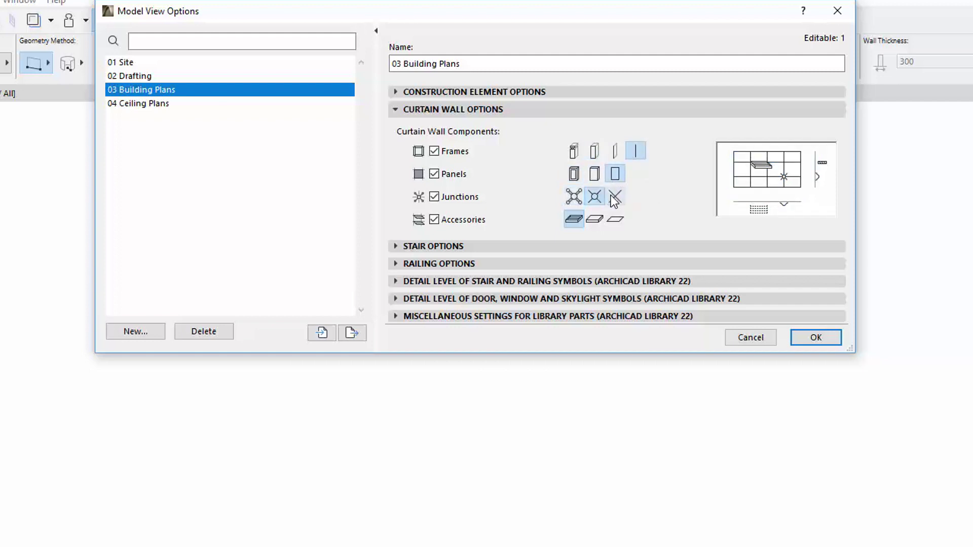
pyautogui.click(614, 198)
pyautogui.click(616, 221)
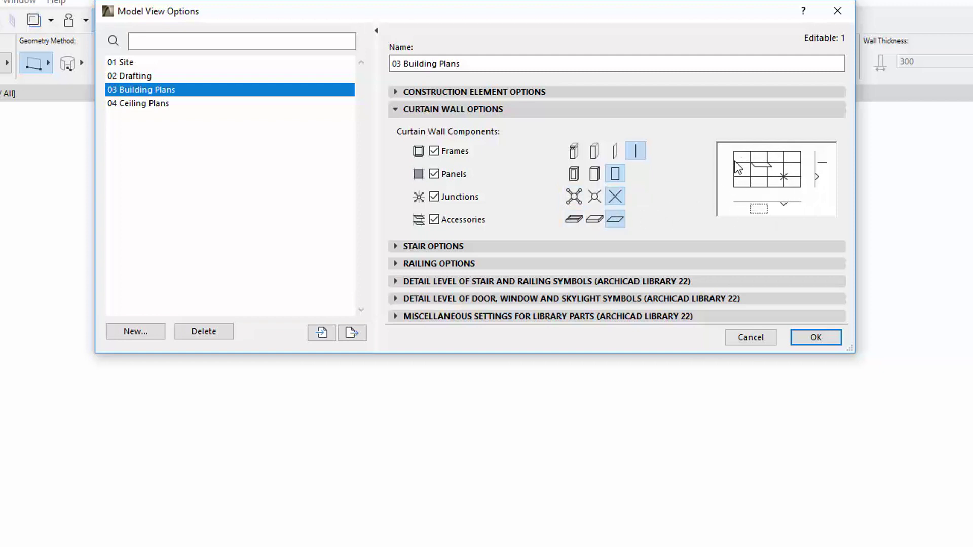
pyautogui.click(573, 150)
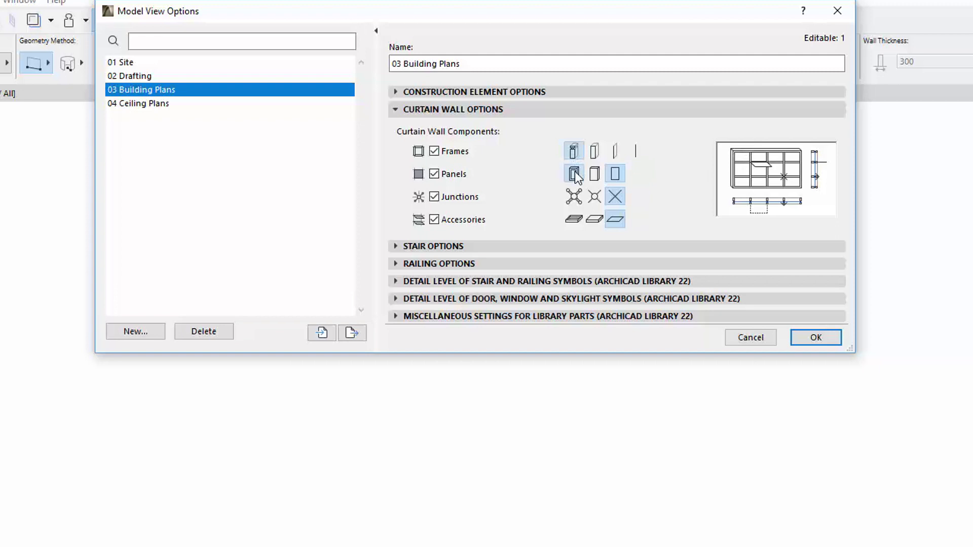
pyautogui.click(573, 174)
pyautogui.click(574, 197)
pyautogui.click(576, 218)
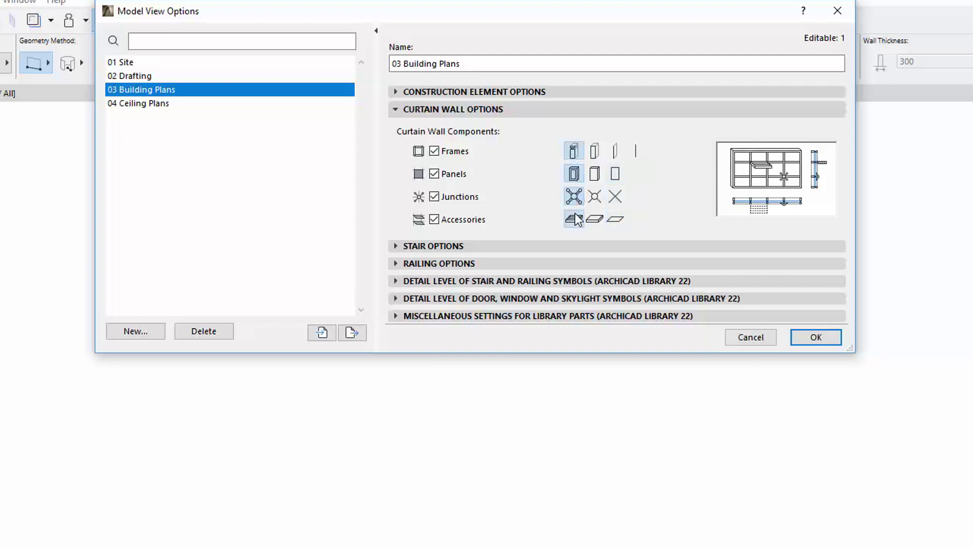
pyautogui.click(511, 110)
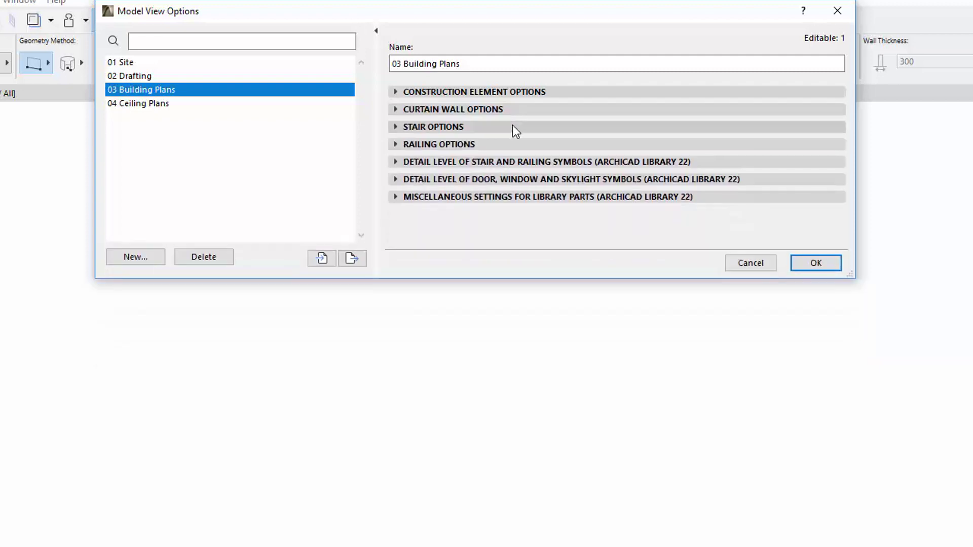
pyautogui.click(512, 126)
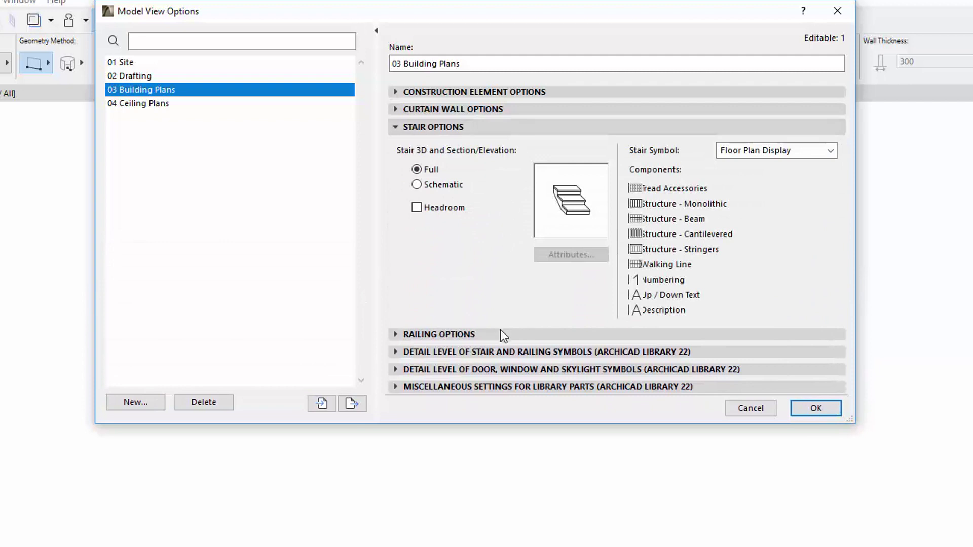
pyautogui.click(501, 333)
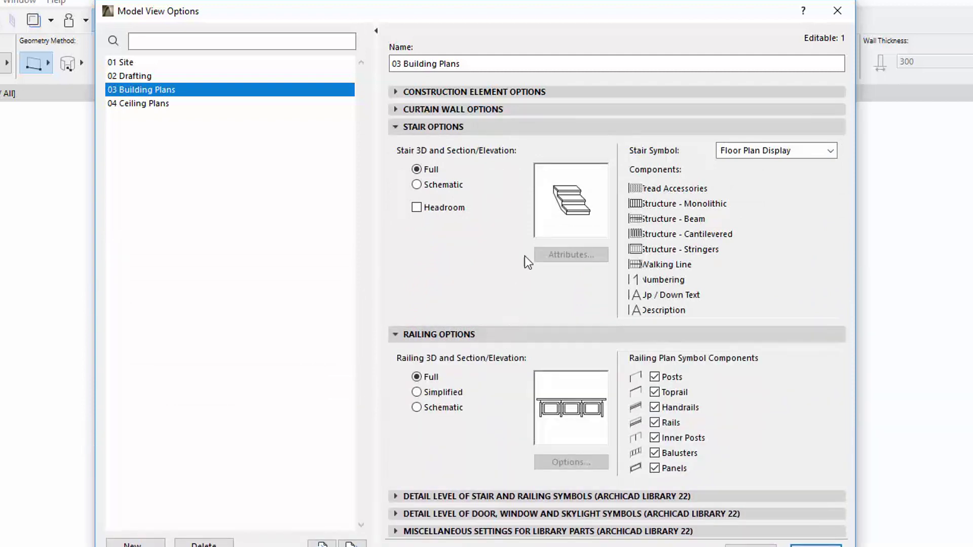
pyautogui.click(416, 208)
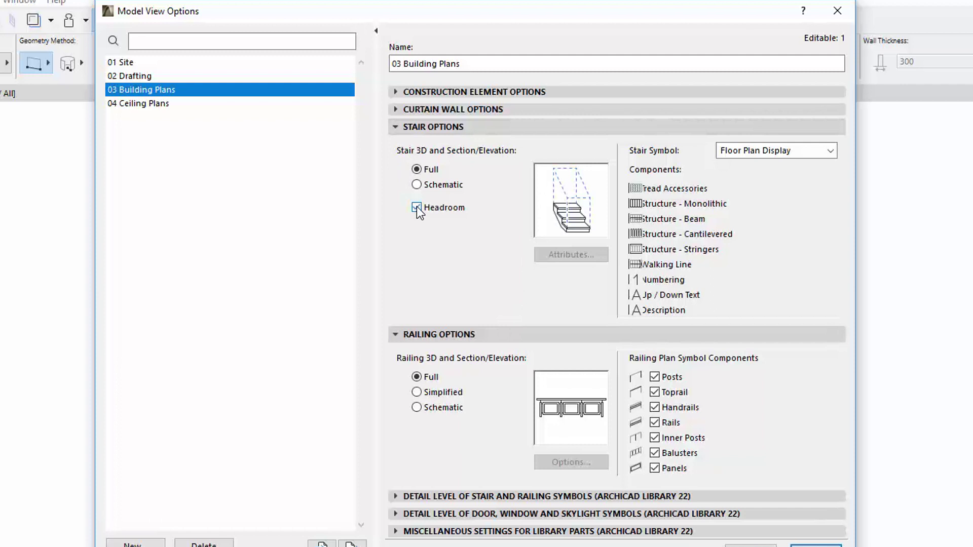
pyautogui.click(416, 208)
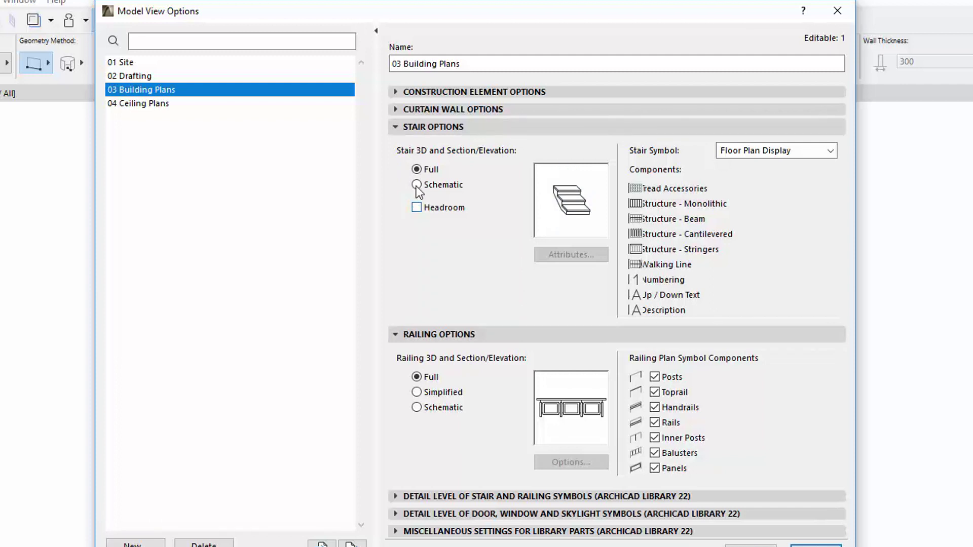
pyautogui.click(415, 129)
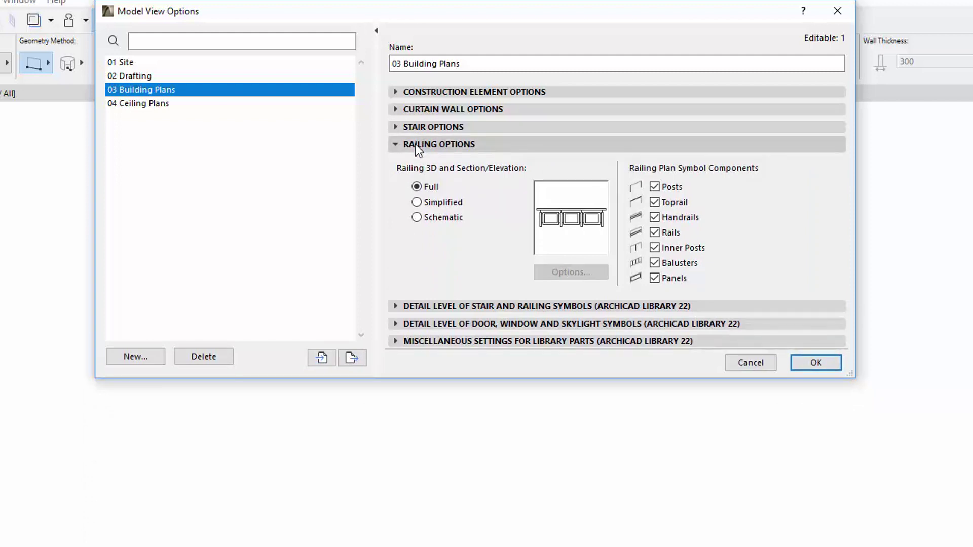
pyautogui.click(415, 144)
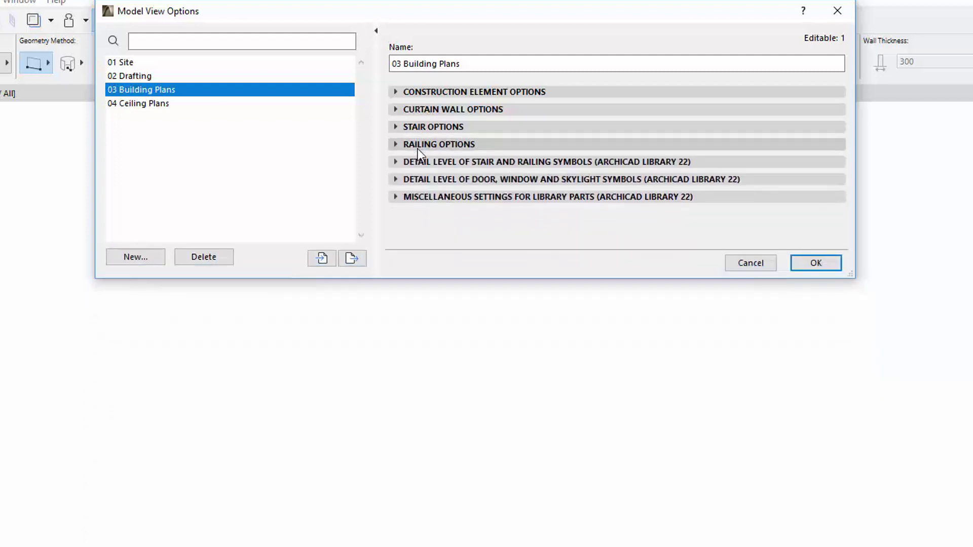
pyautogui.click(419, 160)
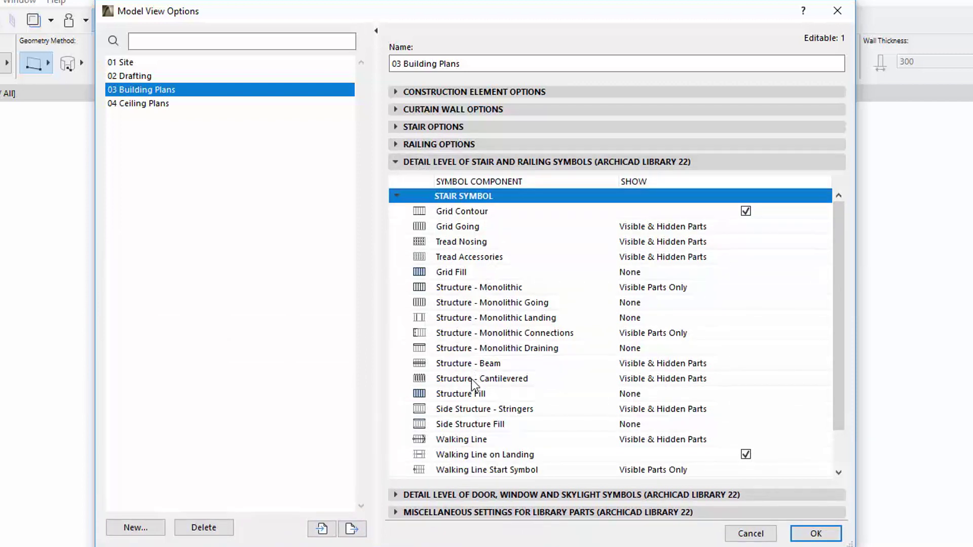
pyautogui.scroll(-1, 473, 388)
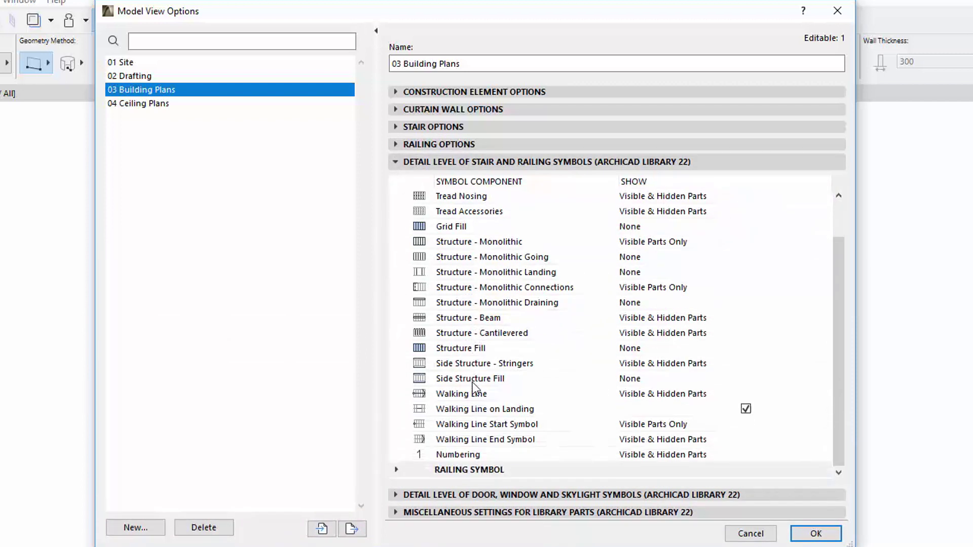
pyautogui.click(397, 470)
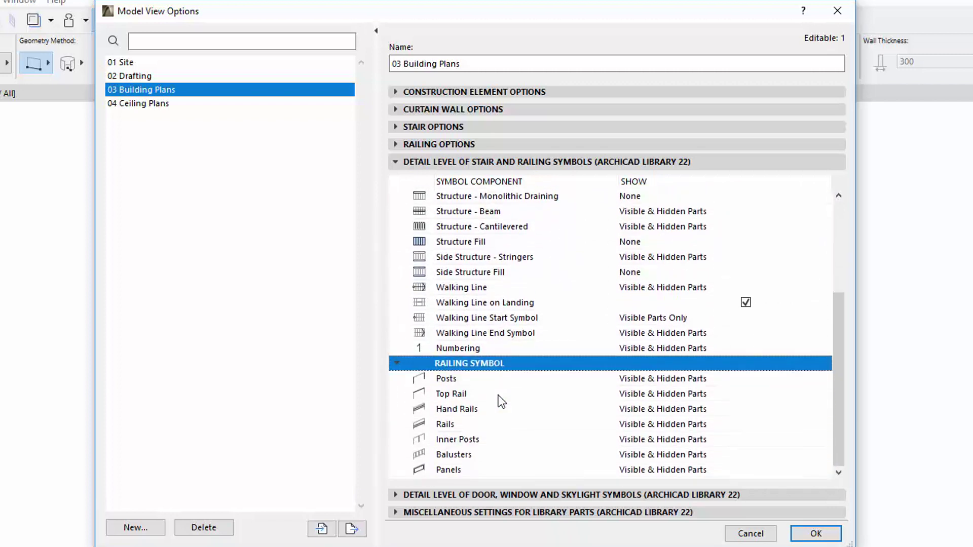
# - Expand door, window and skylight symbol levels, keeping Full 3D and section detail for doors and windows
pyautogui.click(450, 162)
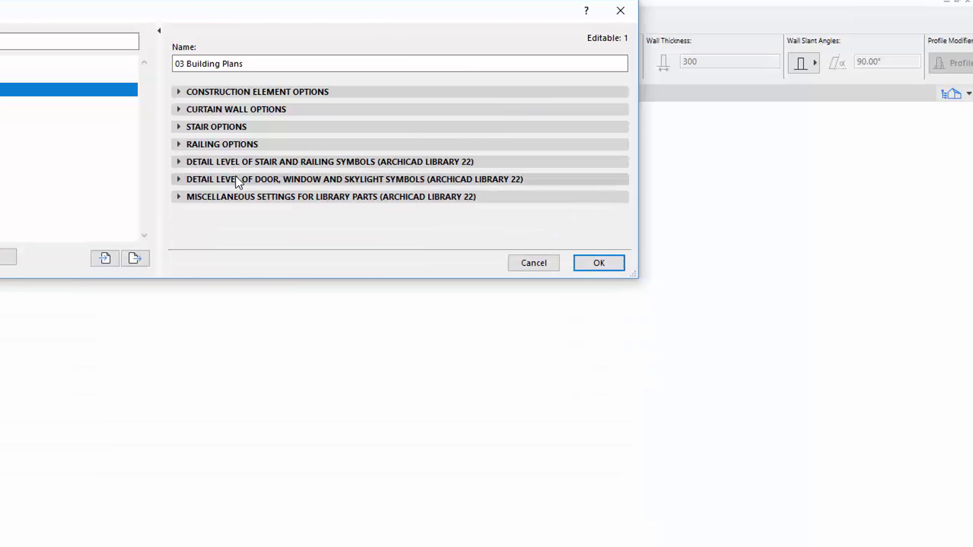
pyautogui.click(454, 179)
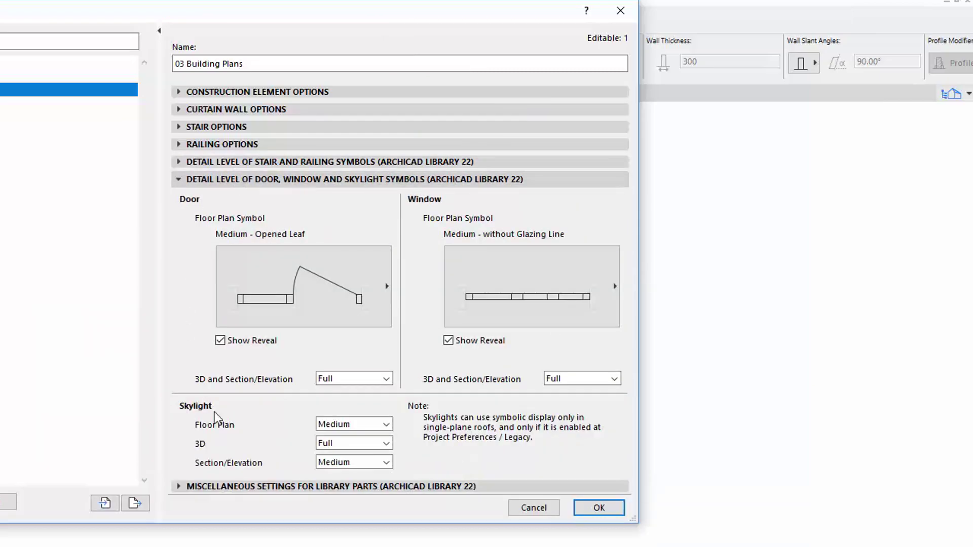
pyautogui.click(386, 378)
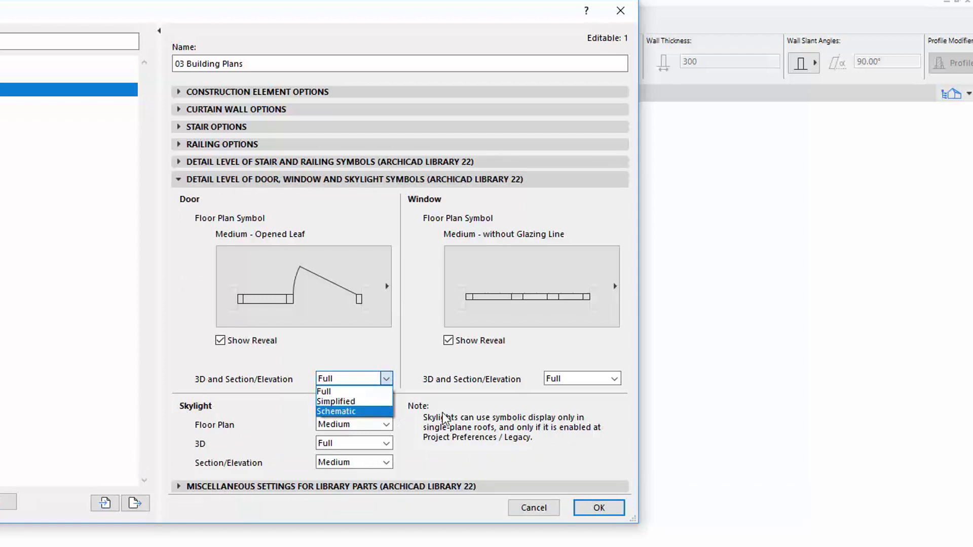
pyautogui.click(608, 382)
pyautogui.click(608, 382)
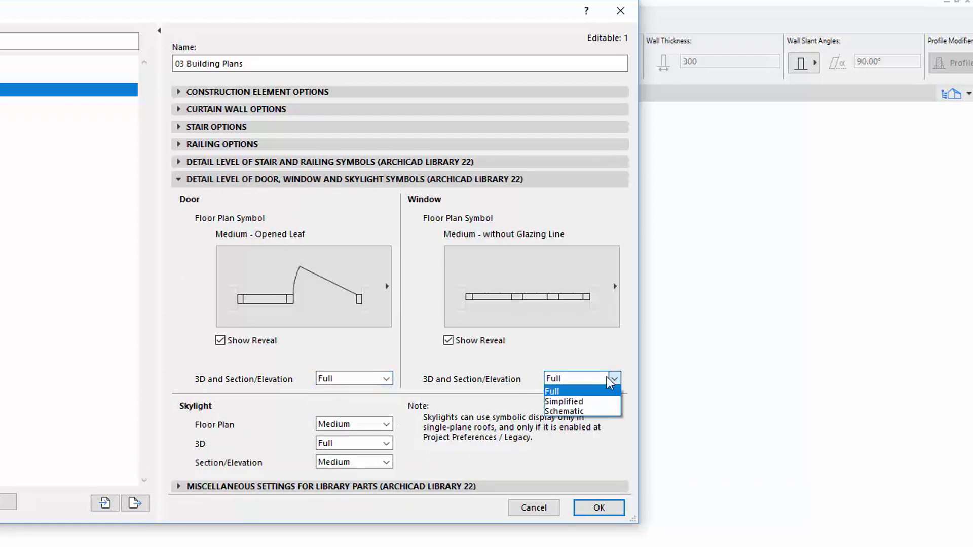
pyautogui.click(568, 358)
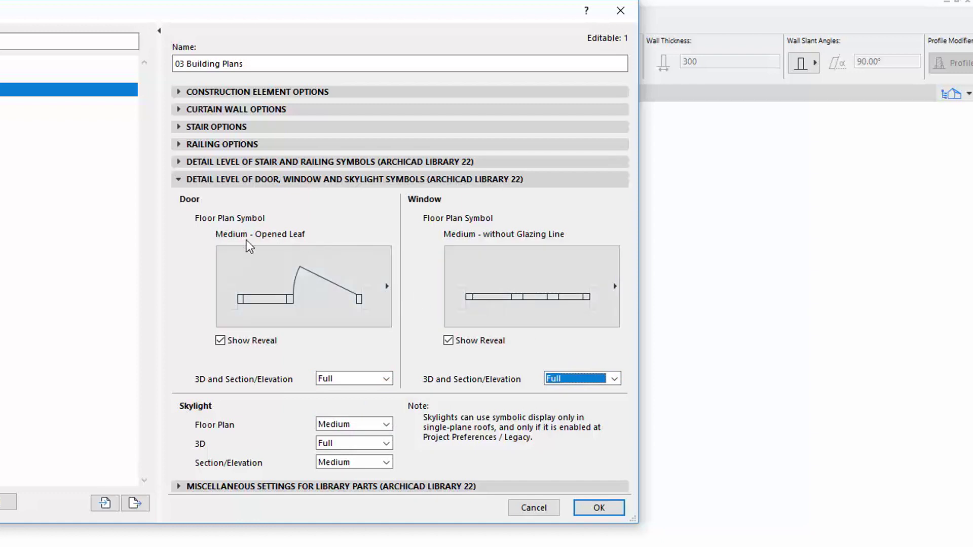
# - Keep Medium - Opened Leaf doors, Medium - without Glazing Line windows, and Full skylight 3D
pyautogui.click(285, 254)
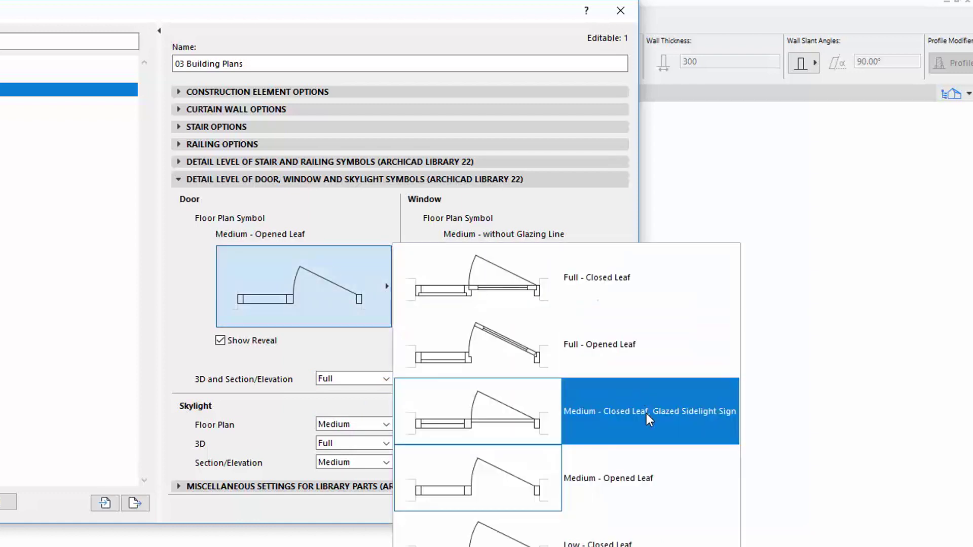
pyautogui.click(577, 233)
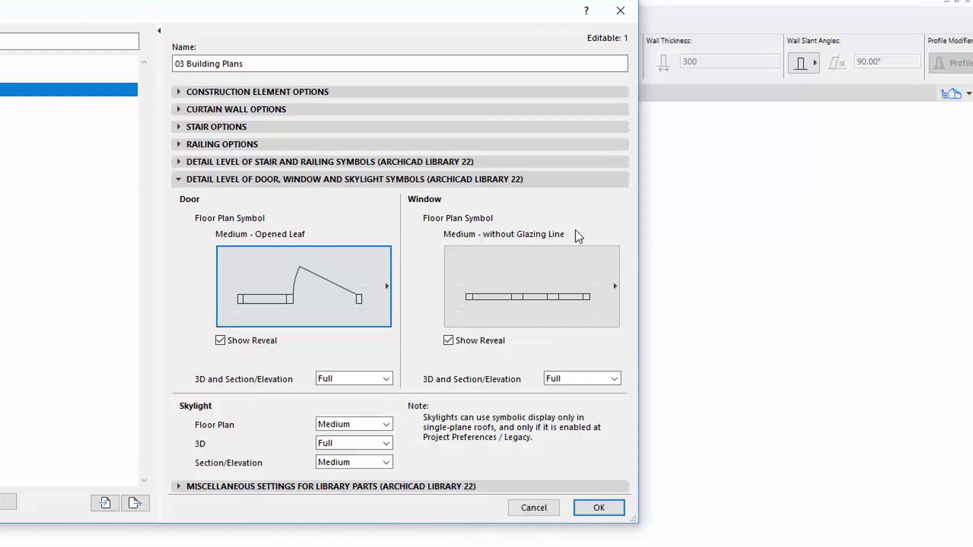
pyautogui.click(579, 269)
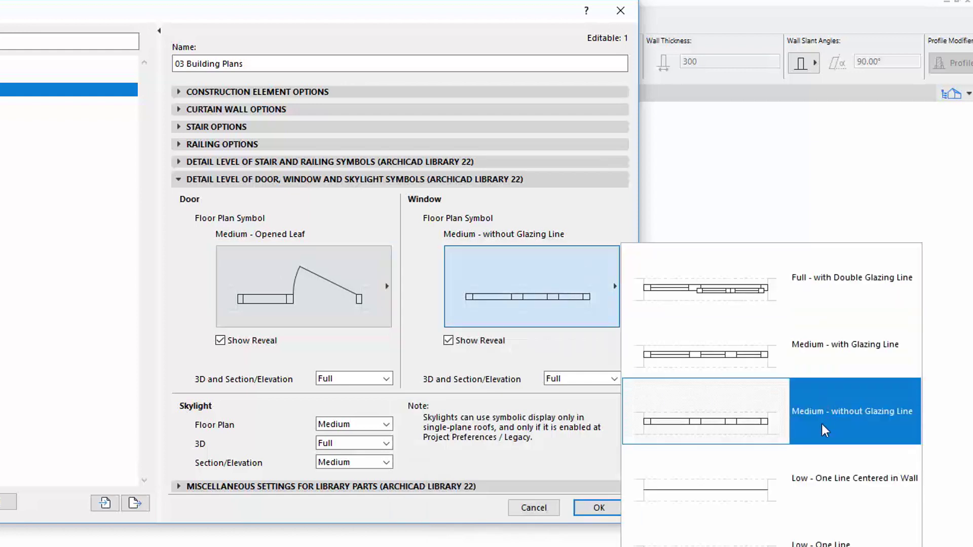
pyautogui.click(513, 209)
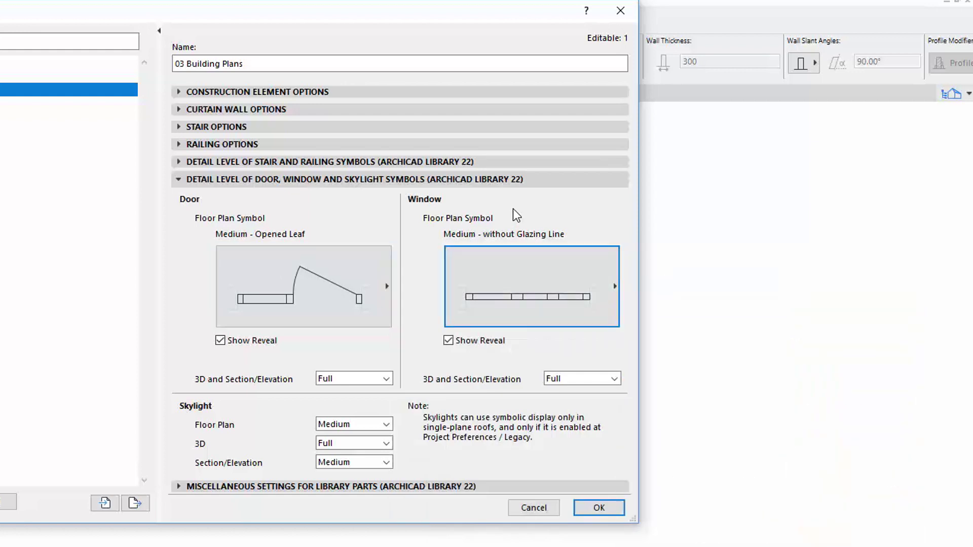
pyautogui.click(387, 444)
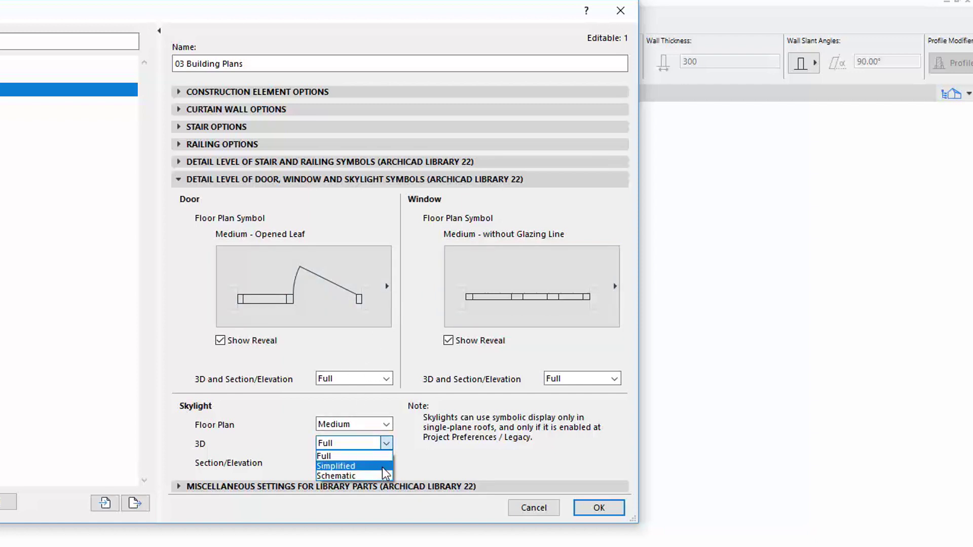
pyautogui.click(418, 455)
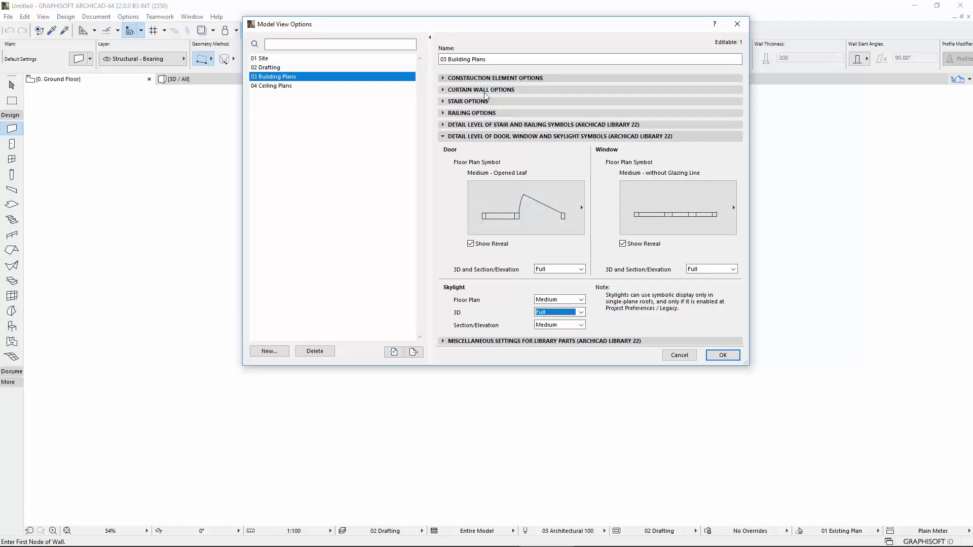
# - Collapse the door/window symbol levels, expand Construction Element Options, and select 04 Ceiling Plans
pyautogui.click(486, 136)
pyautogui.click(488, 78)
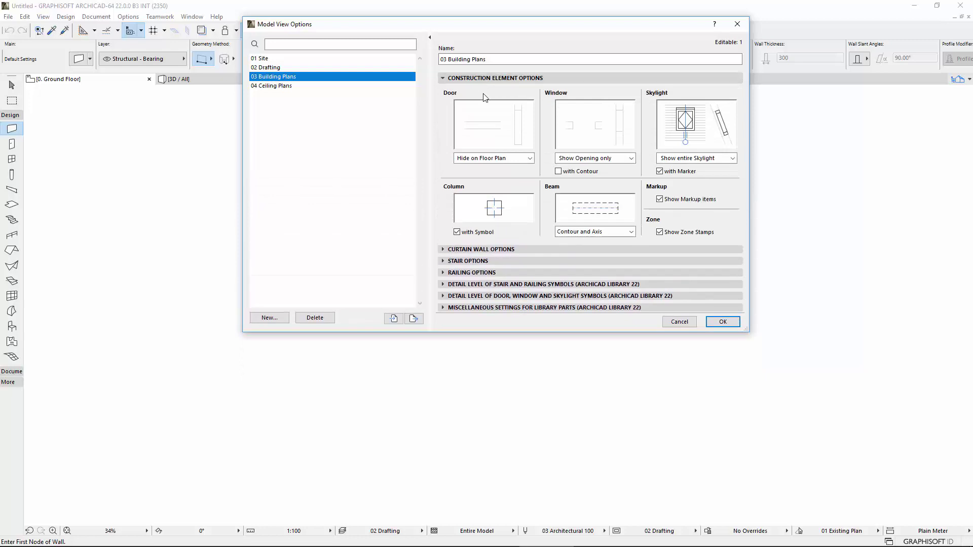
pyautogui.click(292, 89)
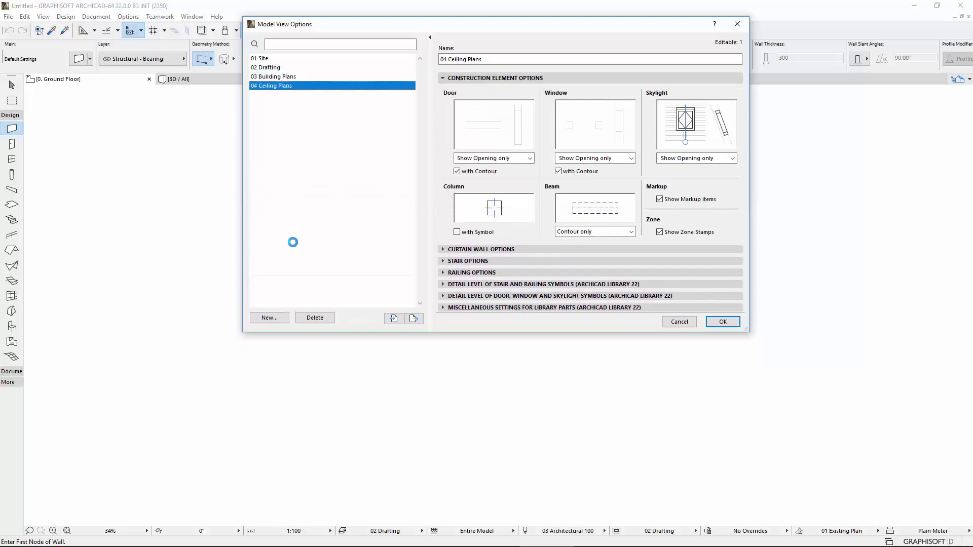